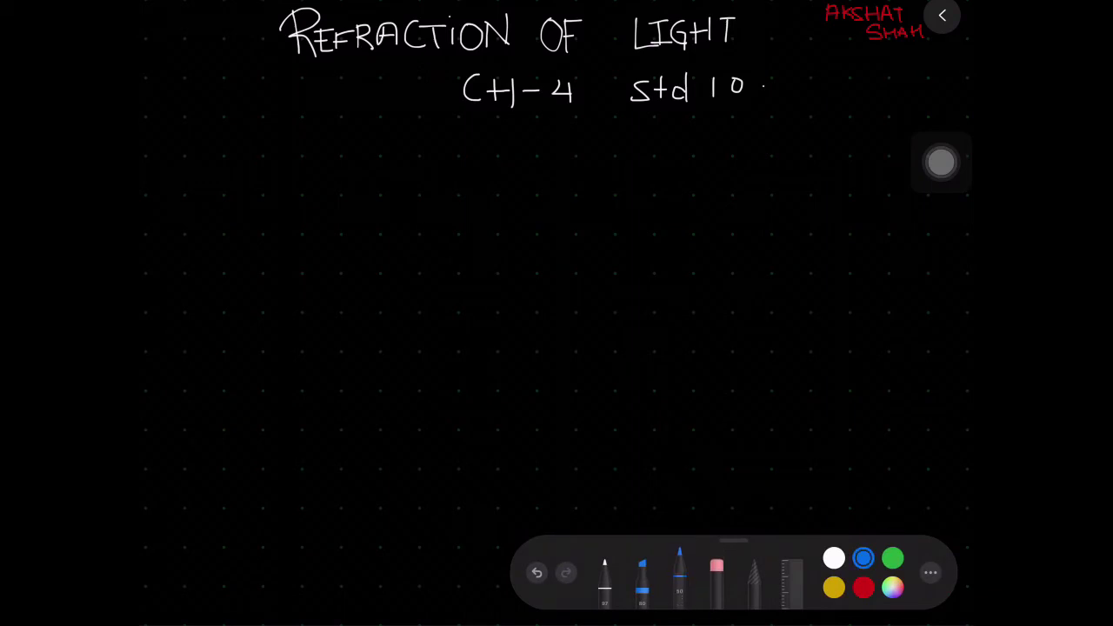
Step: Level the ruler and draw a blue horizontal air–water boundary line across the page
{"action": "left_click", "coordinate": [791, 575]}
{"action": "mouse_move", "coordinate": [521, 365]}
{"action": "left_mouse_down"}
{"action": "mouse_move", "coordinate": [512, 373]}
{"action": "mouse_move", "coordinate": [519, 398]}
{"action": "left_mouse_up"}
{"action": "left_click", "coordinate": [924, 577]}
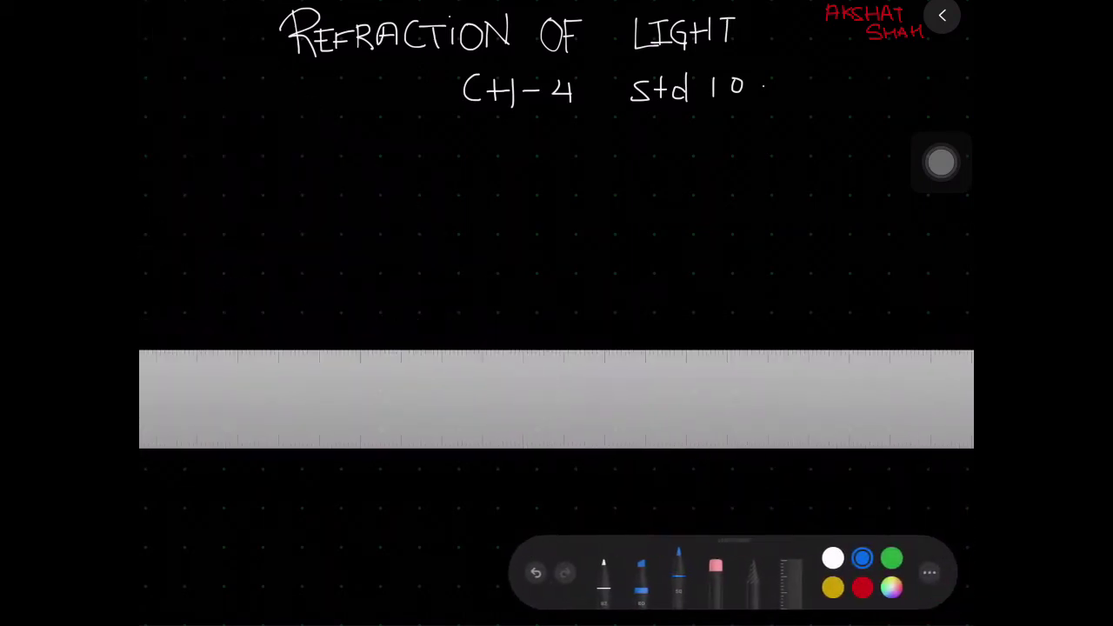
{"action": "left_click_drag", "start_coordinate": [339, 349], "coordinate": [730, 350]}
Step: Tilt the ruler diagonally and draw a white incident ray slanting down to the boundary
{"action": "left_click_drag", "start_coordinate": [556, 399], "coordinate": [556, 487]}
{"action": "left_click", "coordinate": [924, 577]}
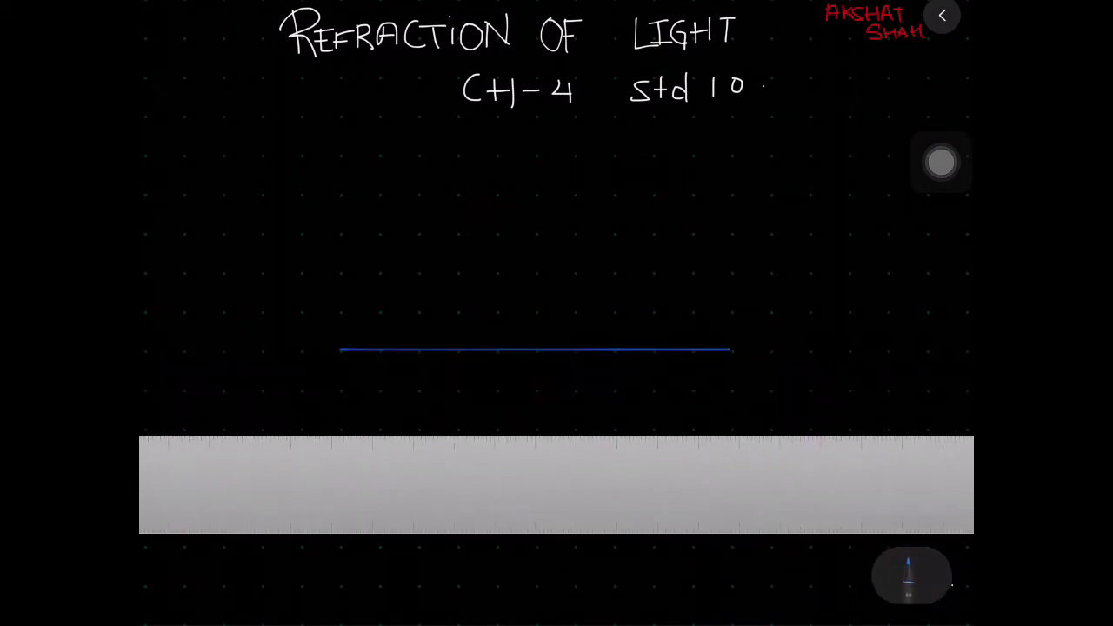
{"action": "mouse_move", "coordinate": [556, 484]}
{"action": "left_mouse_down"}
{"action": "mouse_move", "coordinate": [527, 391]}
{"action": "mouse_move", "coordinate": [521, 401]}
{"action": "mouse_move", "coordinate": [462, 390]}
{"action": "left_mouse_up"}
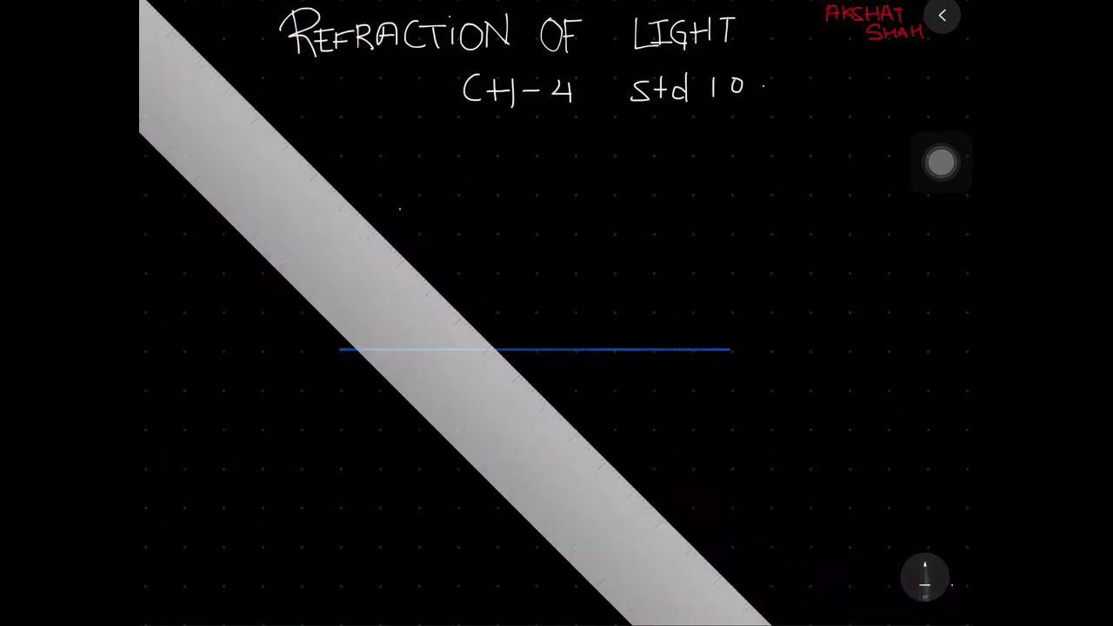
{"action": "left_click_drag", "start_coordinate": [358, 210], "coordinate": [496, 348]}
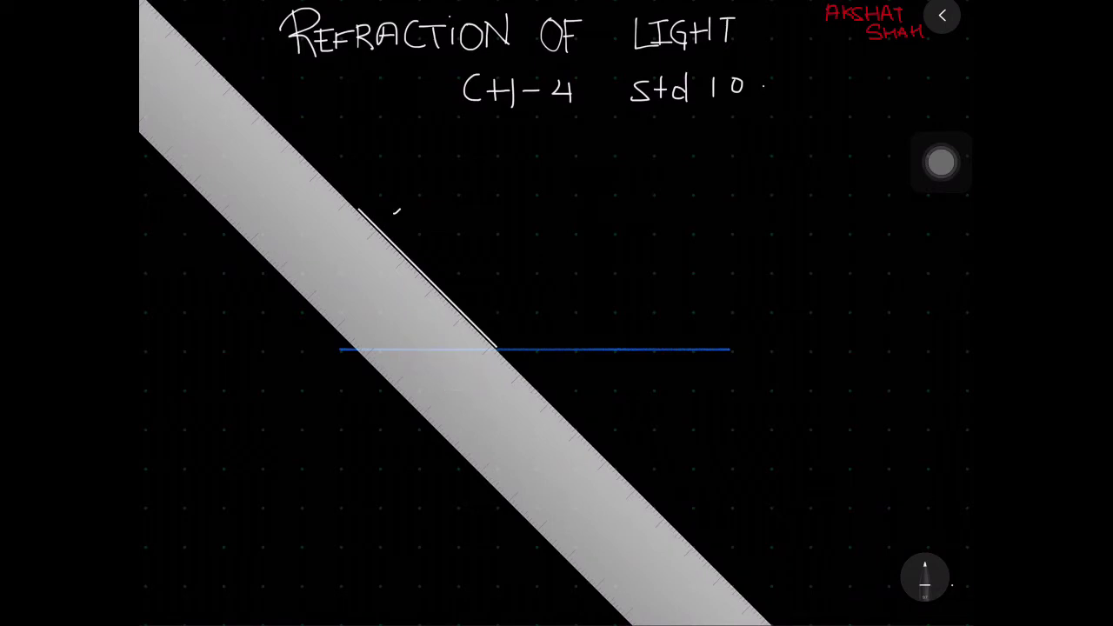
{"action": "mouse_move", "coordinate": [500, 400]}
{"action": "left_mouse_down"}
{"action": "mouse_move", "coordinate": [571, 405]}
{"action": "mouse_move", "coordinate": [553, 405]}
{"action": "left_mouse_up"}
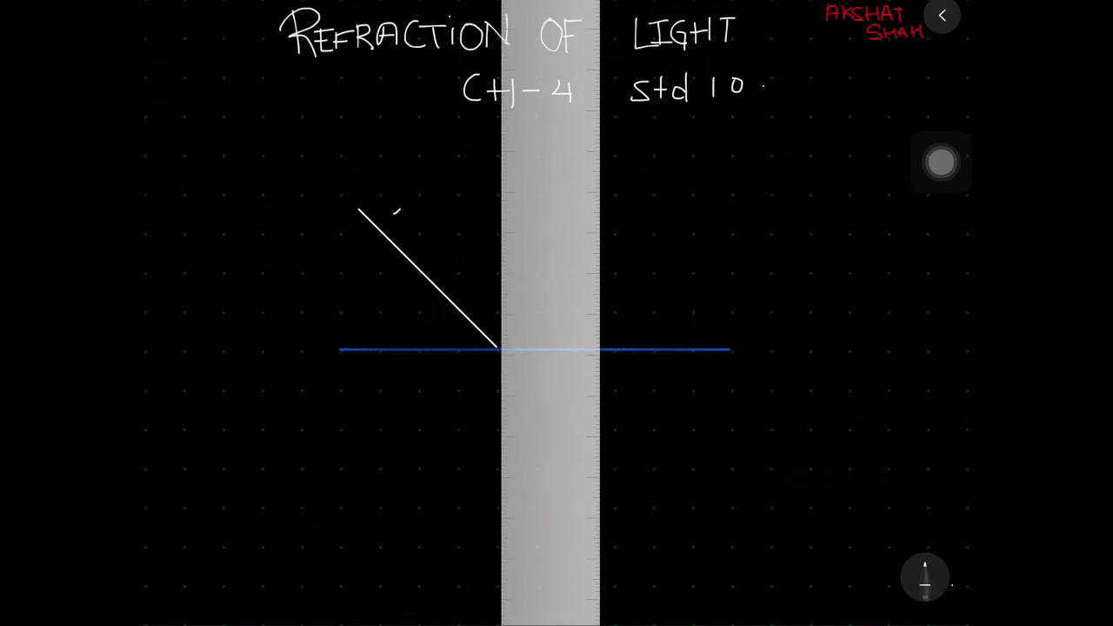
Step: Draw the vertical normal through the point of incidence and mark the 45° angle with an arc
{"action": "left_click_drag", "start_coordinate": [499, 200], "coordinate": [499, 455]}
{"action": "left_click_drag", "start_coordinate": [551, 405], "coordinate": [616, 405]}
{"action": "mouse_move", "coordinate": [480, 320]}
{"action": "left_mouse_down"}
{"action": "mouse_move", "coordinate": [501, 306]}
{"action": "mouse_move", "coordinate": [468, 270]}
{"action": "mouse_move", "coordinate": [481, 283]}
{"action": "left_mouse_up"}
{"action": "mouse_move", "coordinate": [480, 266]}
{"action": "left_mouse_down"}
{"action": "mouse_move", "coordinate": [492, 266]}
{"action": "mouse_move", "coordinate": [482, 281]}
{"action": "left_mouse_up"}
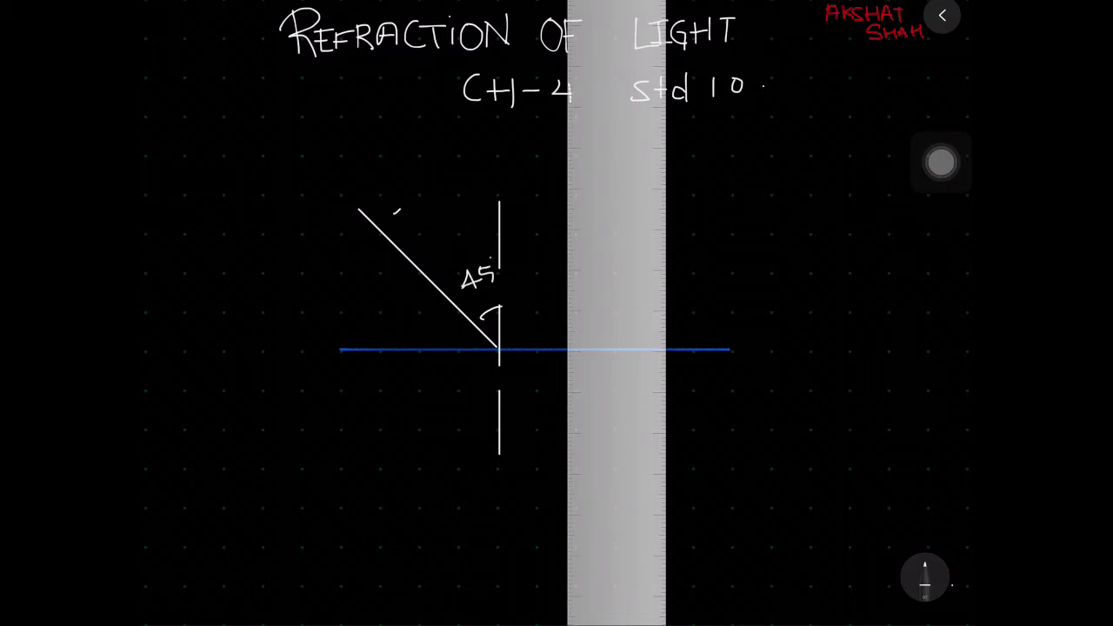
Step: Reposition the ruler diagonally across the drawing at a steeper angle for the refracted ray
{"action": "mouse_move", "coordinate": [616, 347]}
{"action": "left_mouse_down"}
{"action": "mouse_move", "coordinate": [740, 444]}
{"action": "mouse_move", "coordinate": [678, 433]}
{"action": "left_mouse_up"}
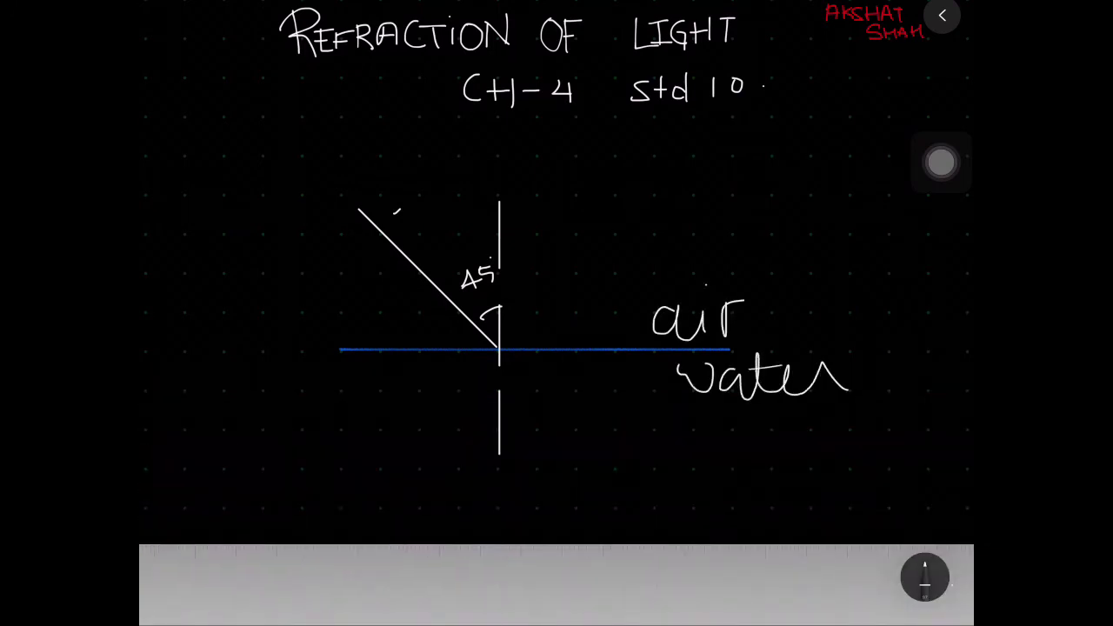
{"action": "mouse_move", "coordinate": [556, 585]}
{"action": "left_mouse_down"}
{"action": "mouse_move", "coordinate": [557, 469]}
{"action": "mouse_move", "coordinate": [568, 464]}
{"action": "mouse_move", "coordinate": [561, 473]}
{"action": "left_mouse_up"}
{"action": "mouse_move", "coordinate": [487, 417]}
{"action": "left_mouse_down"}
{"action": "mouse_move", "coordinate": [497, 430]}
{"action": "mouse_move", "coordinate": [484, 418]}
{"action": "left_mouse_up"}
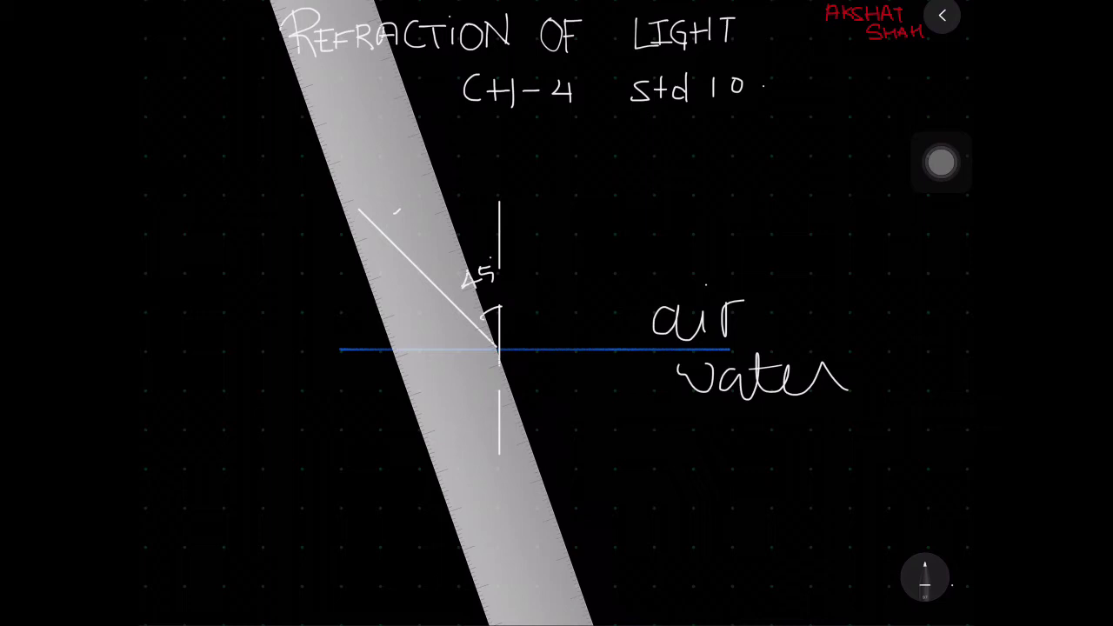
Step: Add an arrowhead on the refracted ray in the water and shift the ruler further left
{"action": "left_click", "coordinate": [925, 578]}
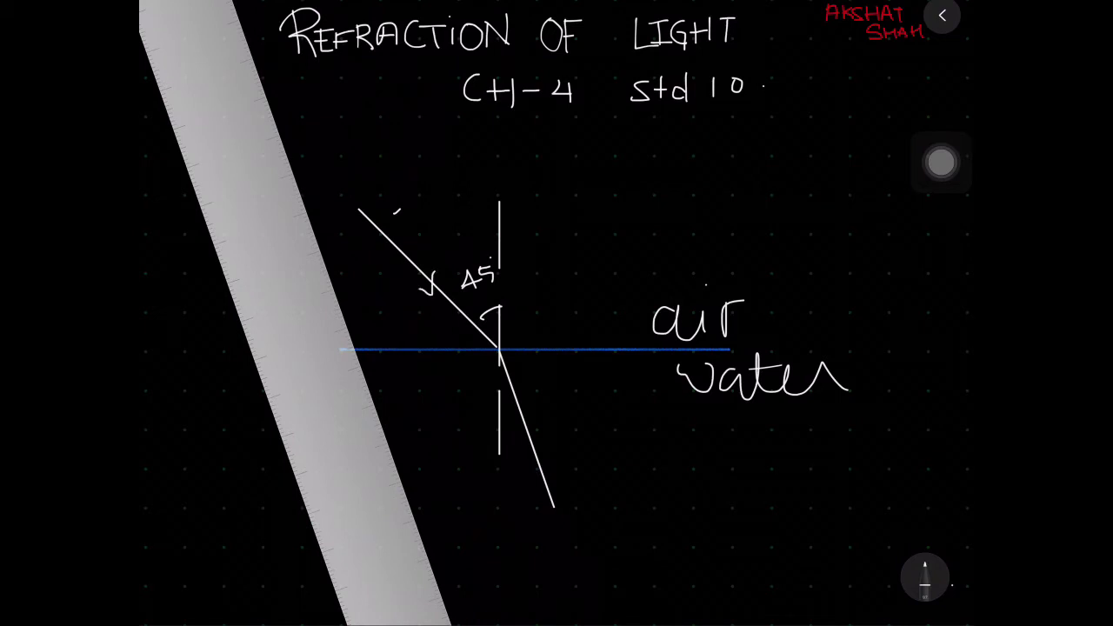
{"action": "left_click_drag", "start_coordinate": [520, 447], "coordinate": [540, 443]}
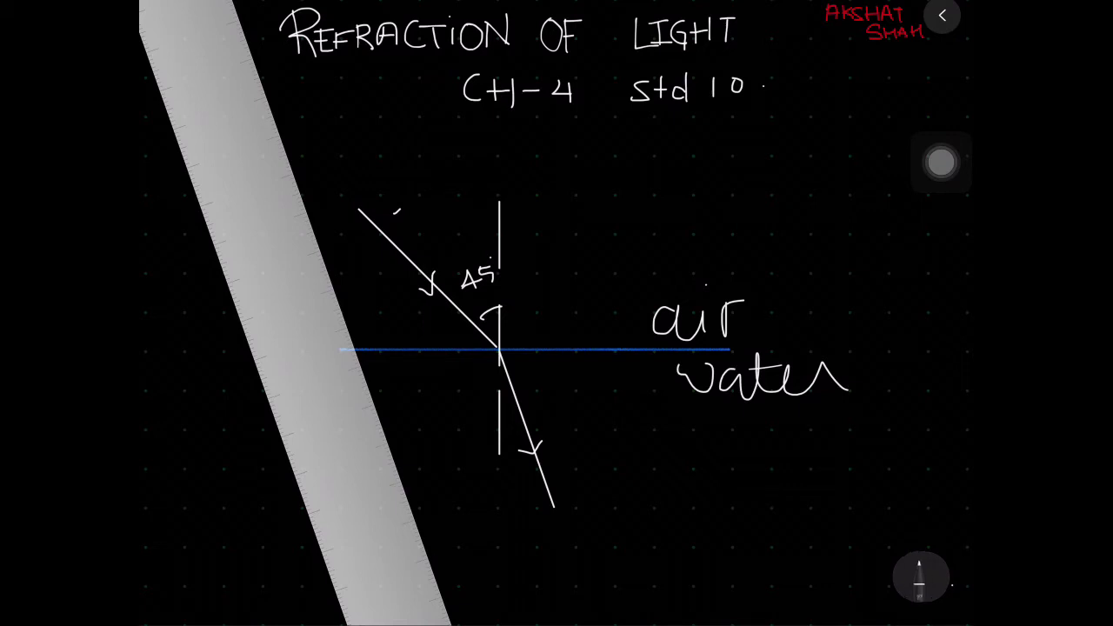
{"action": "left_click_drag", "start_coordinate": [294, 313], "coordinate": [246, 313]}
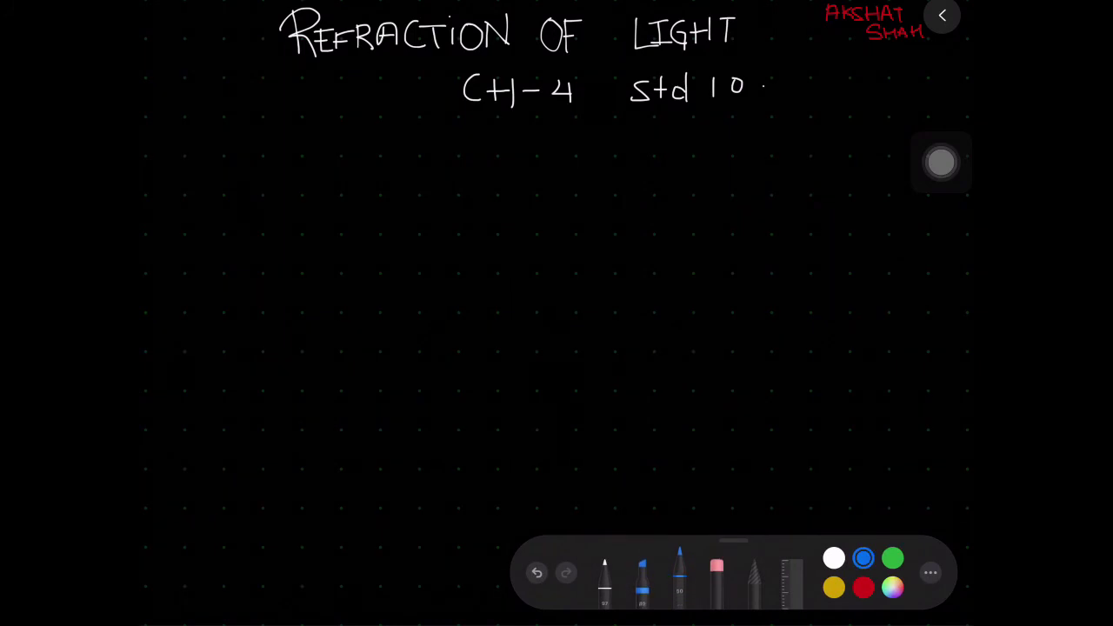
Step: Draw a new level blue boundary line below the title, then switch the ink to white
{"action": "left_click", "coordinate": [791, 581]}
{"action": "mouse_move", "coordinate": [269, 313]}
{"action": "left_mouse_down"}
{"action": "mouse_move", "coordinate": [522, 449]}
{"action": "mouse_move", "coordinate": [529, 367]}
{"action": "left_mouse_up"}
{"action": "left_click", "coordinate": [924, 577]}
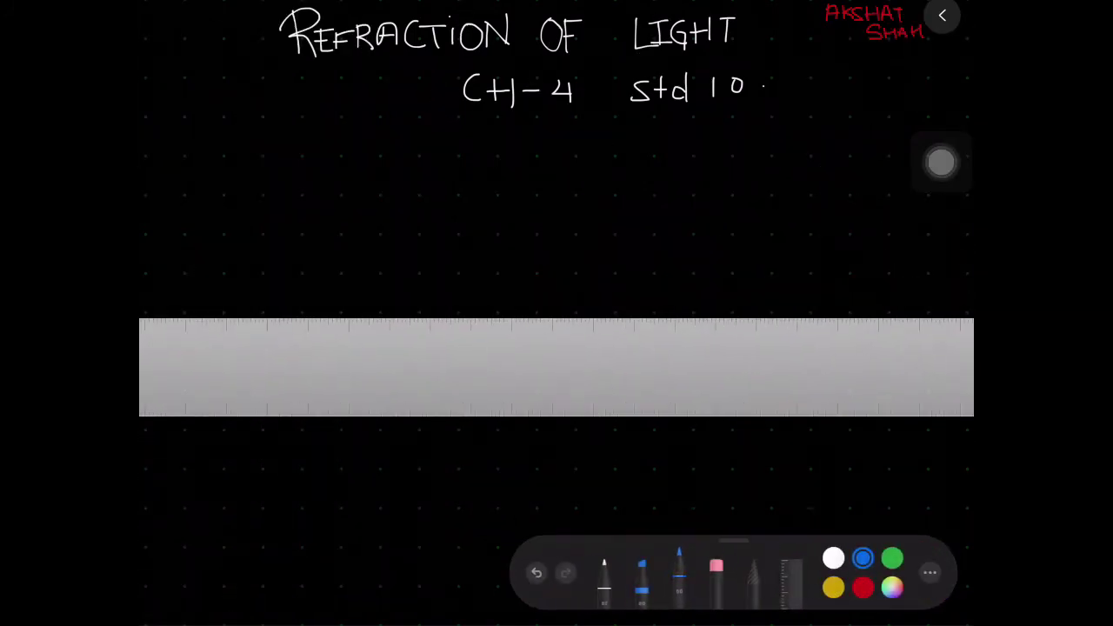
{"action": "left_click", "coordinate": [861, 556]}
{"action": "left_click_drag", "start_coordinate": [330, 318], "coordinate": [749, 318]}
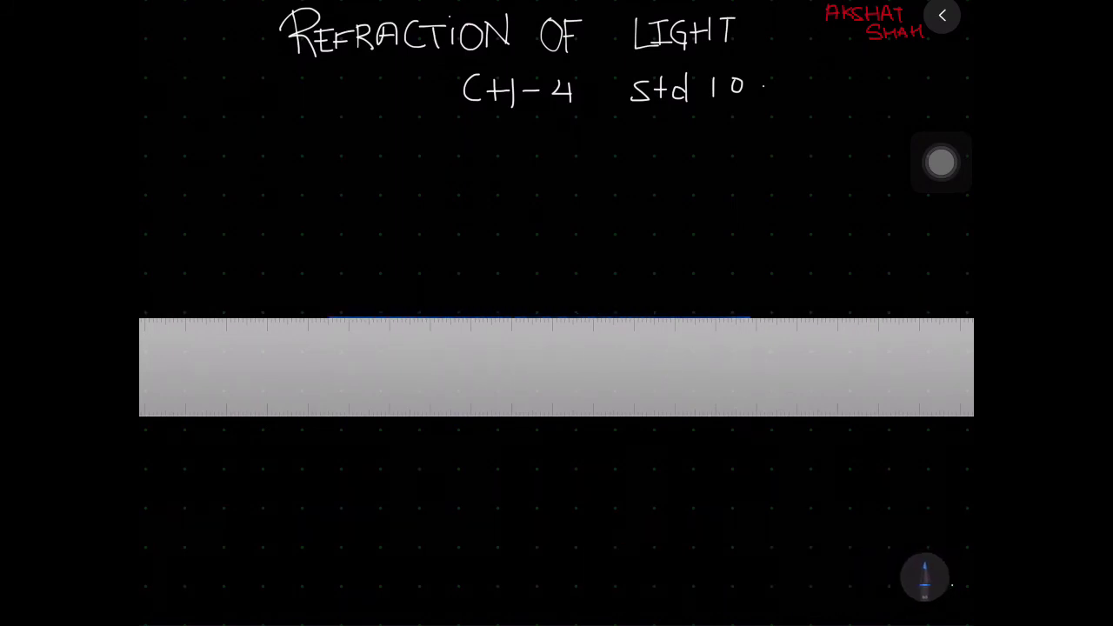
{"action": "mouse_move", "coordinate": [556, 367]}
{"action": "left_mouse_down"}
{"action": "mouse_move", "coordinate": [556, 463]}
{"action": "mouse_move", "coordinate": [517, 405]}
{"action": "mouse_move", "coordinate": [472, 409]}
{"action": "mouse_move", "coordinate": [498, 415]}
{"action": "mouse_move", "coordinate": [489, 414]}
{"action": "left_mouse_up"}
{"action": "left_click", "coordinate": [924, 576]}
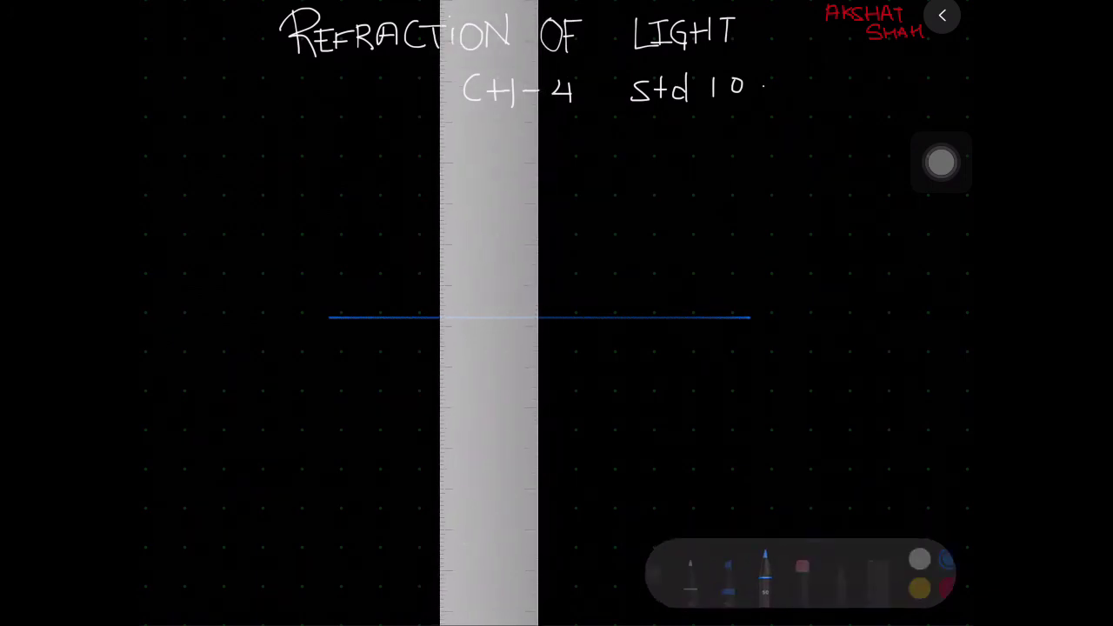
{"action": "left_click", "coordinate": [833, 557]}
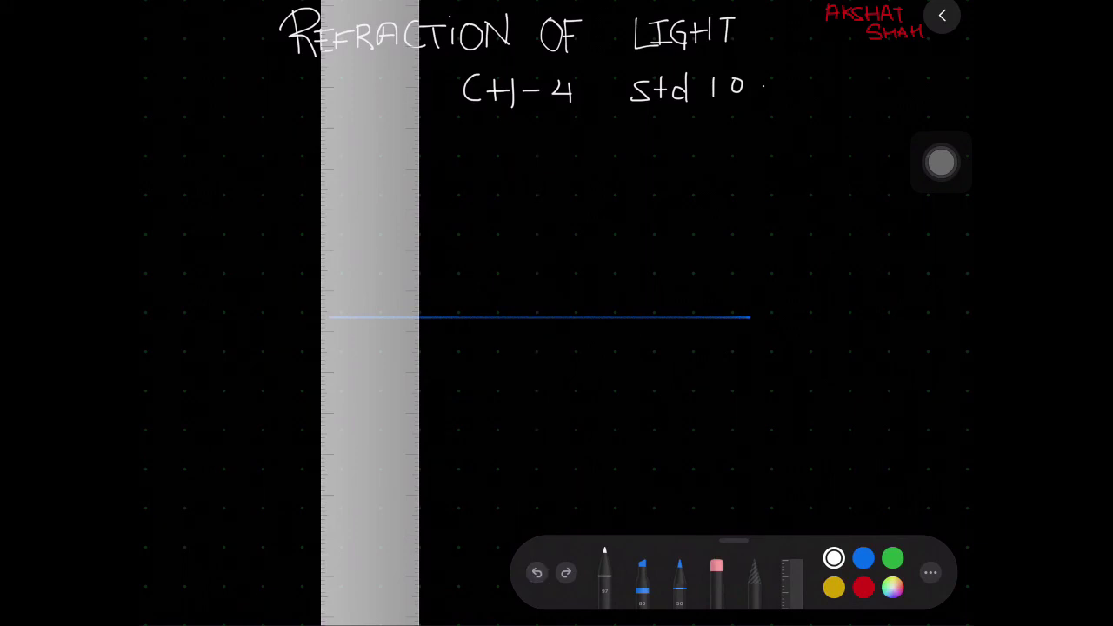
{"action": "left_click", "coordinate": [537, 572]}
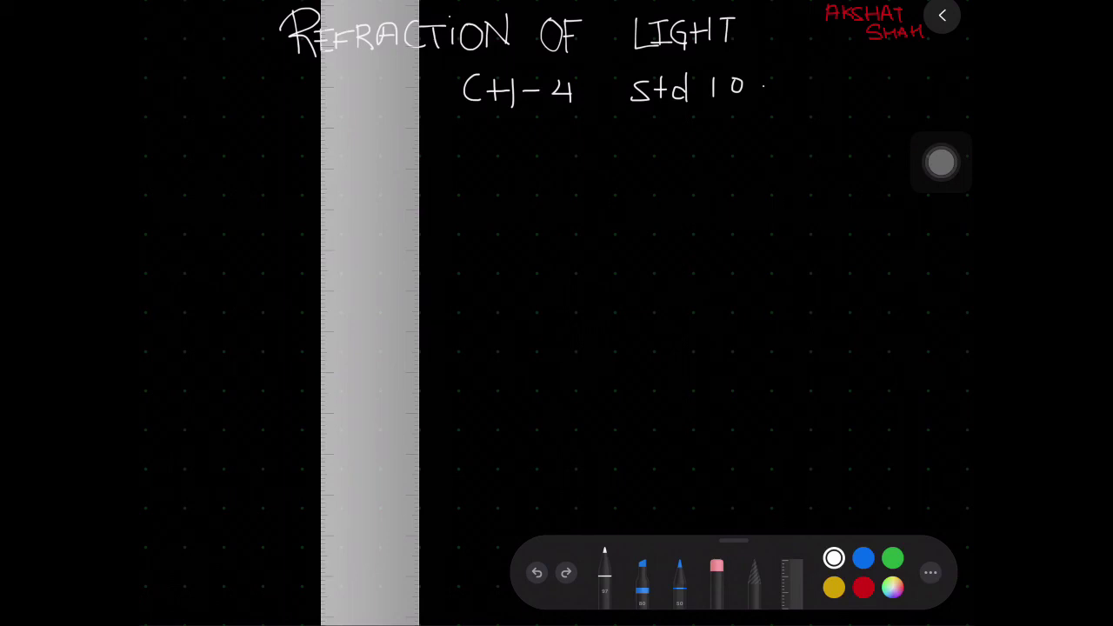
Step: Undo the recent strokes to remove the blue line, and hide the ruler
{"action": "left_click", "coordinate": [791, 574]}
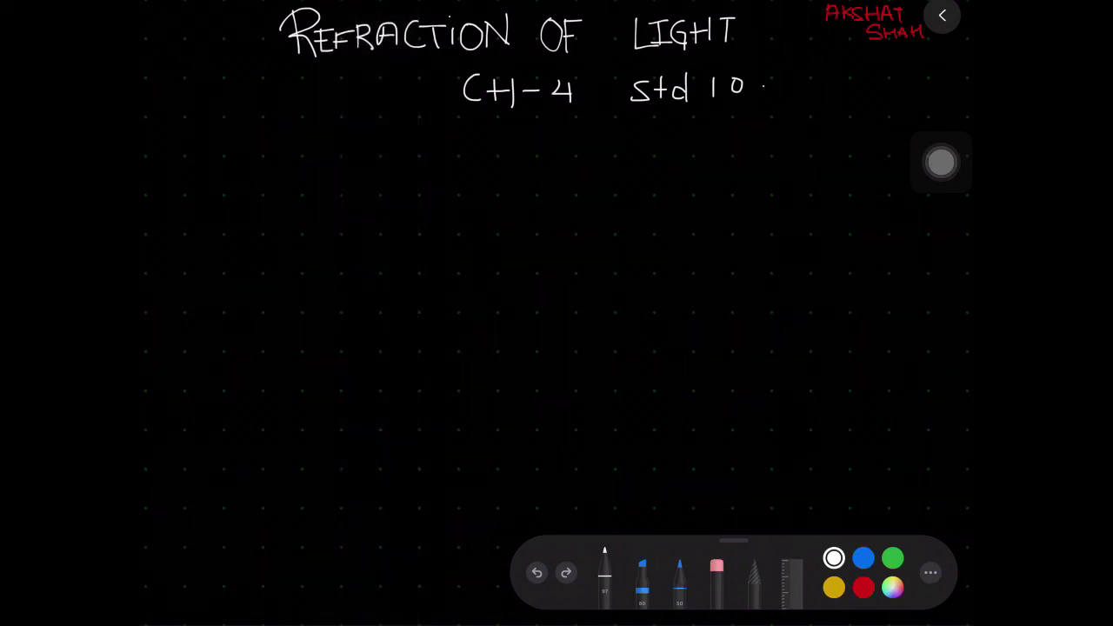